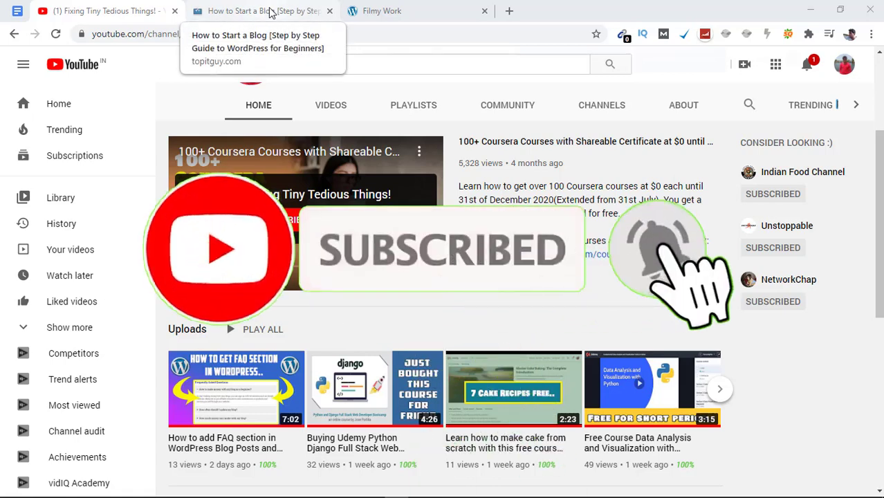
# - Switch to the 'How to Start a Blog' article and scroll to its 14-item Table of Contents
pyautogui.click(269, 14)
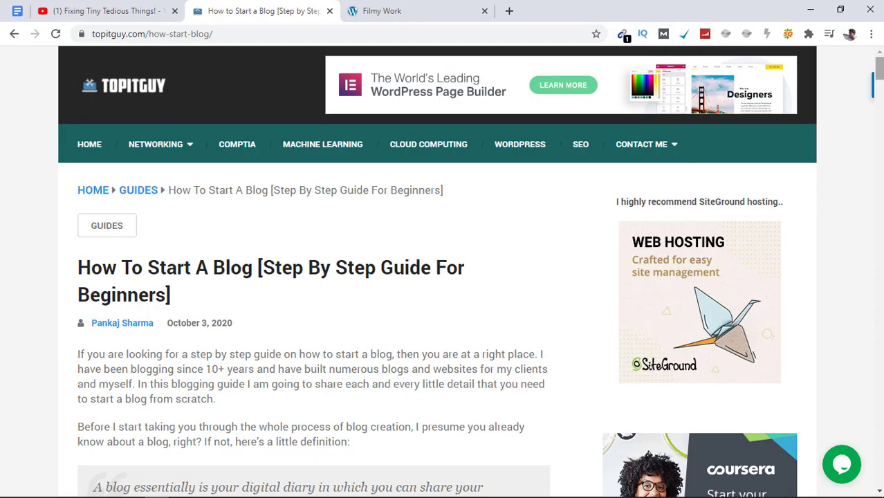
pyautogui.moveTo(878, 70); pyautogui.dragTo(880, 102)
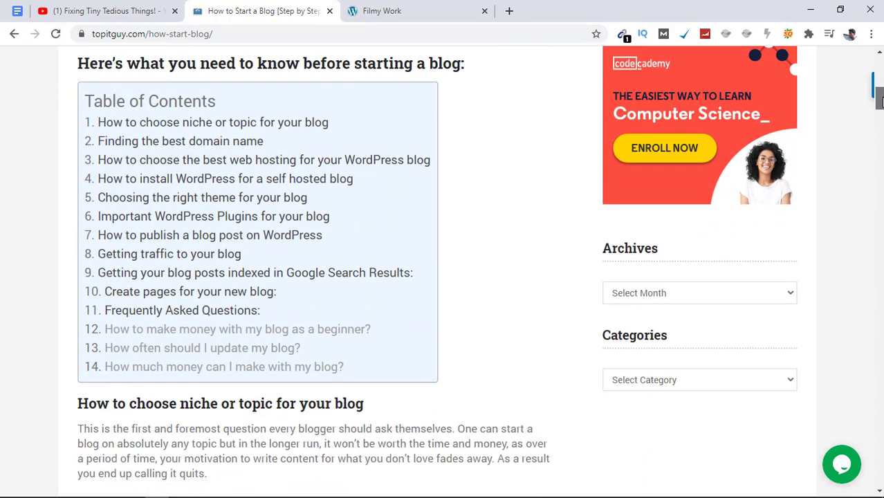
# - Jump to the article's Important WordPress Plugins section, starting with Yoast SEO, and read through it
pyautogui.click(228, 219)
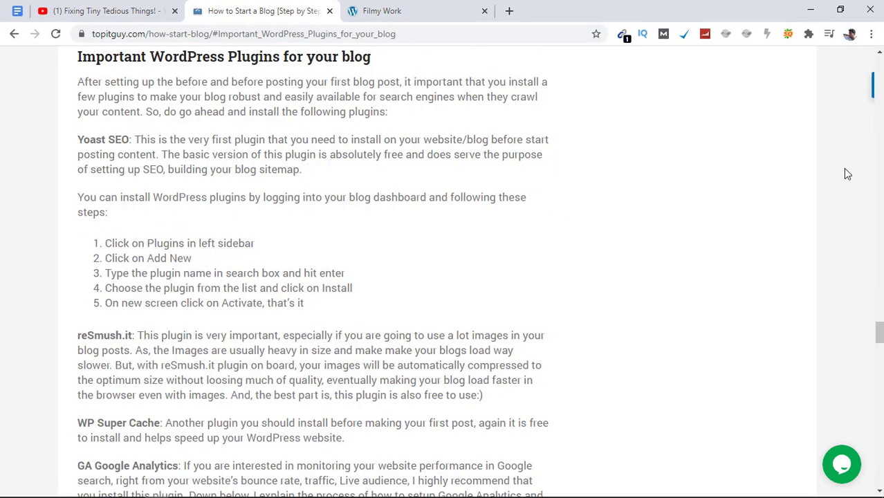
pyautogui.scroll(-5, 878, 329)
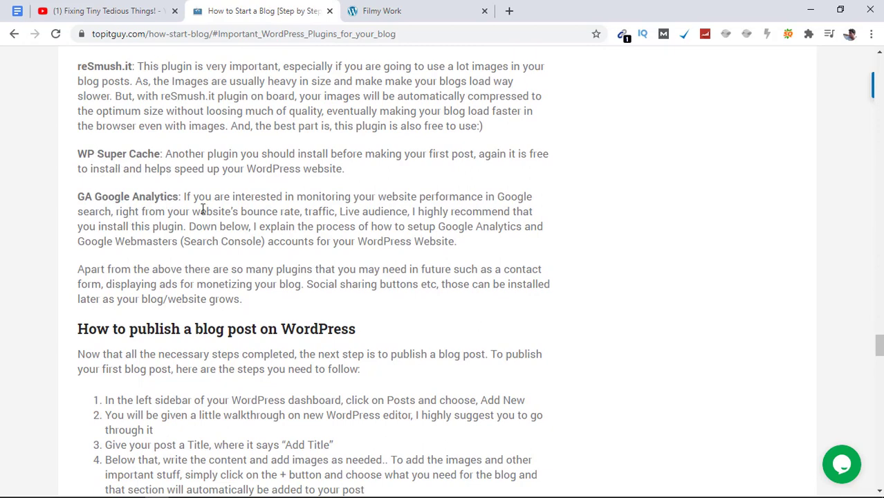
pyautogui.scroll(6, 877, 342)
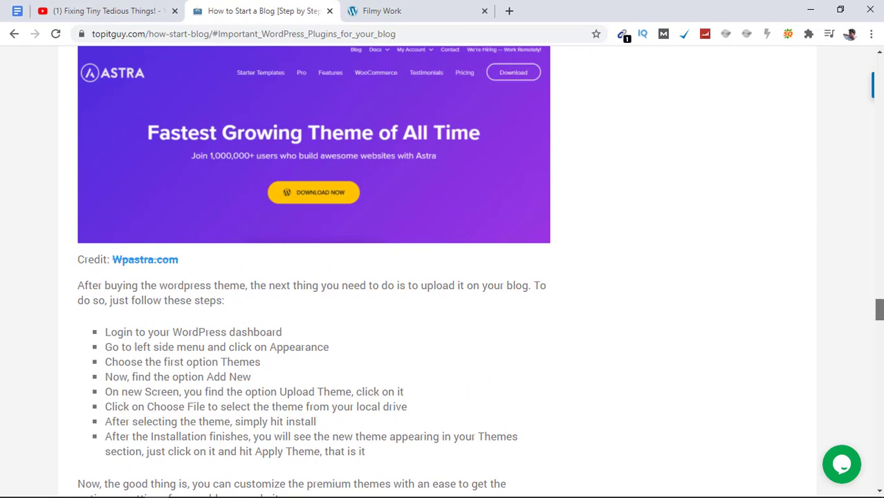
pyautogui.scroll(-3, 878, 317)
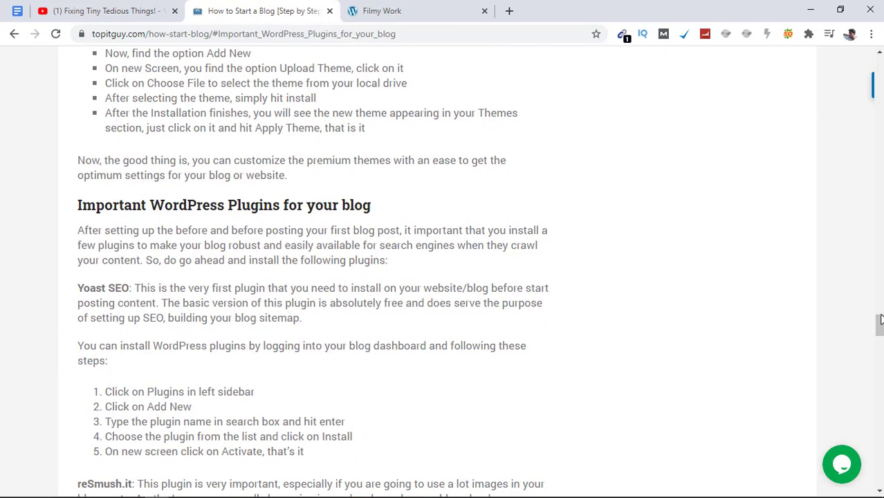
pyautogui.scroll(6, 880, 320)
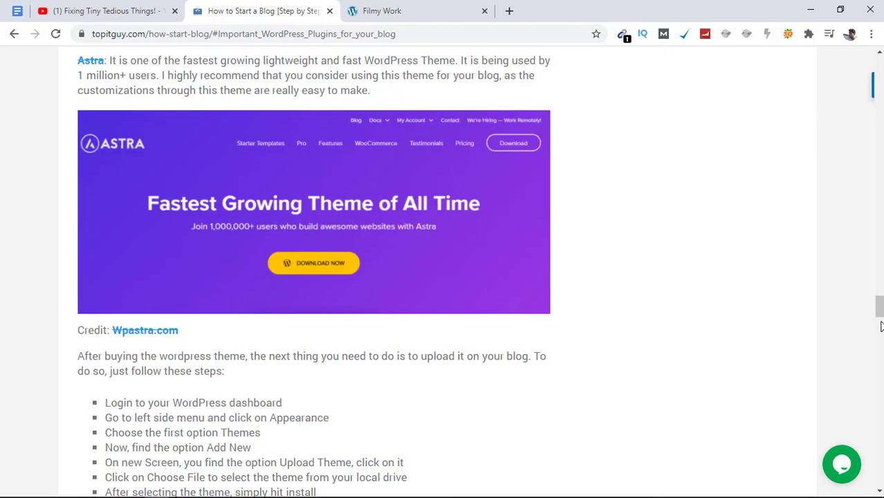
pyautogui.scroll(-6, 879, 326)
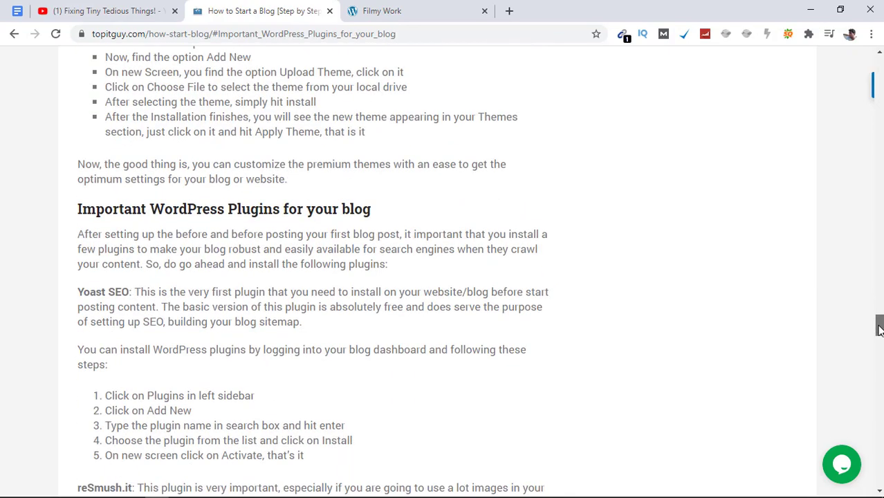
pyautogui.moveTo(879, 328)
pyautogui.mouseDown()
pyautogui.moveTo(879, 346)
pyautogui.moveTo(879, 324)
pyautogui.mouseUp()
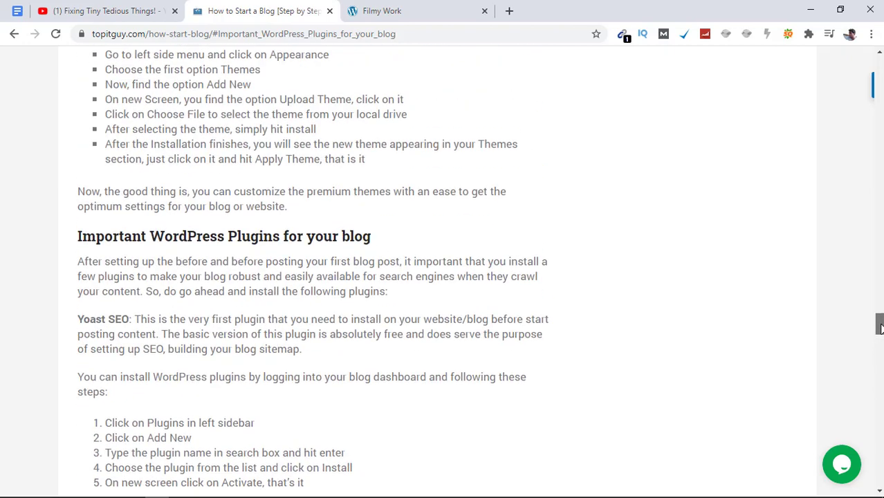
# - Switch to the Filmy Work site and go to its WordPress admin Dashboard
pyautogui.click(450, 6)
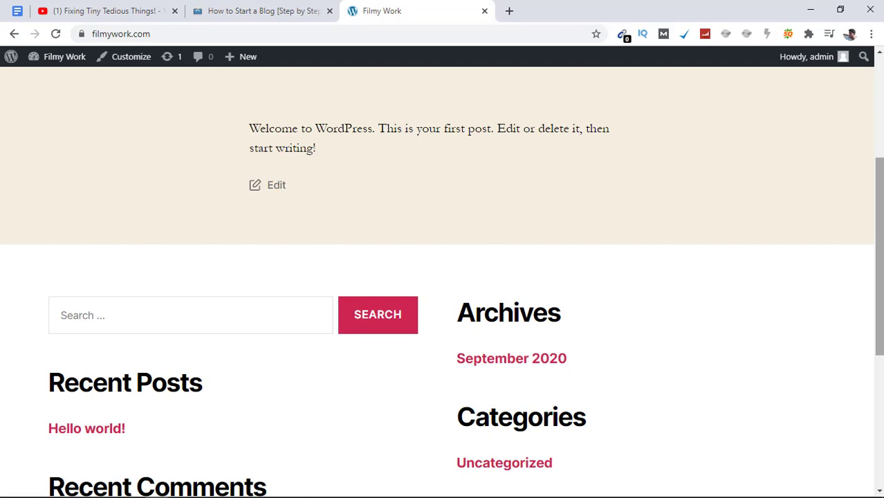
pyautogui.moveTo(55, 61)
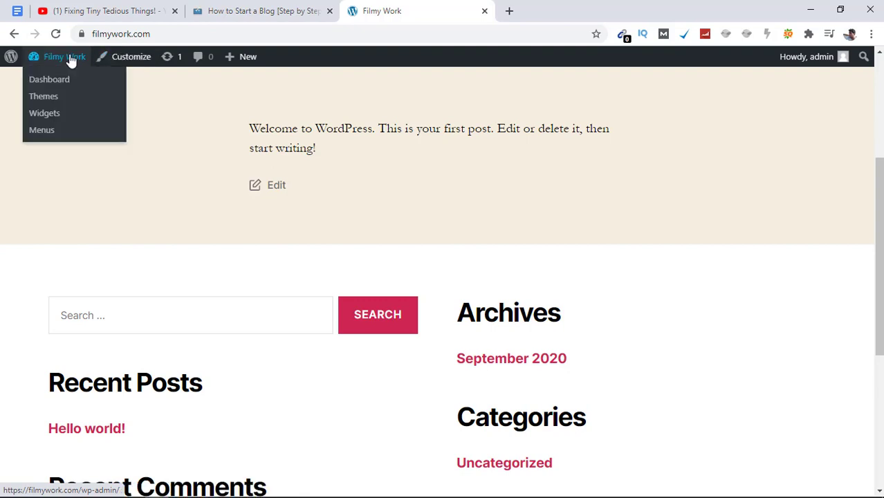
pyautogui.click(49, 80)
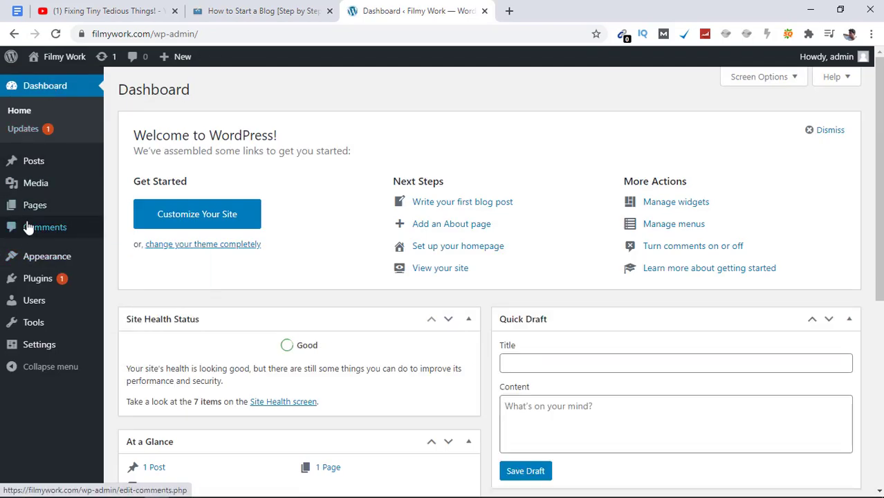
pyautogui.moveTo(7, 308)
pyautogui.moveTo(20, 283)
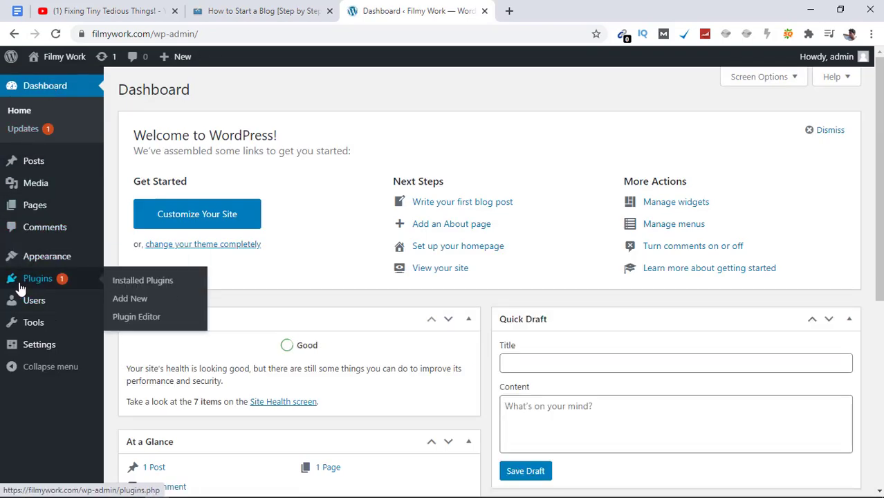
# - Search Add New plugins for 'yoast seo', then install and activate Yoast SEO
pyautogui.click(132, 300)
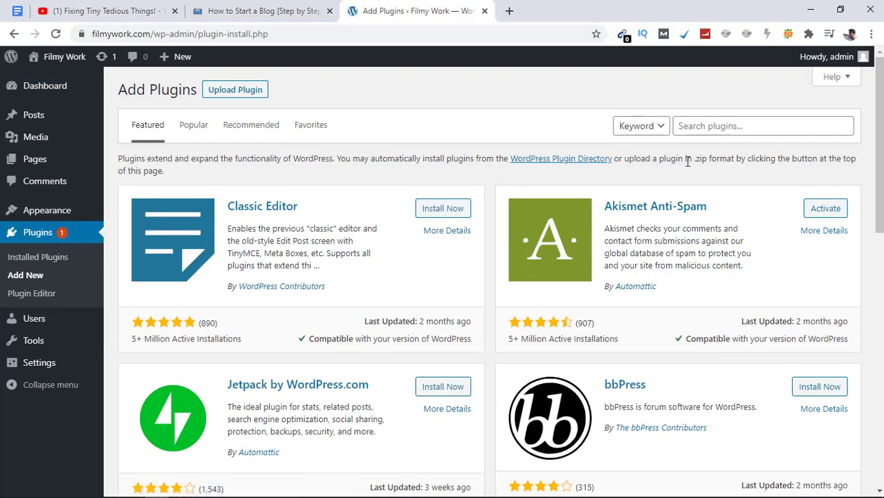
pyautogui.click(716, 128)
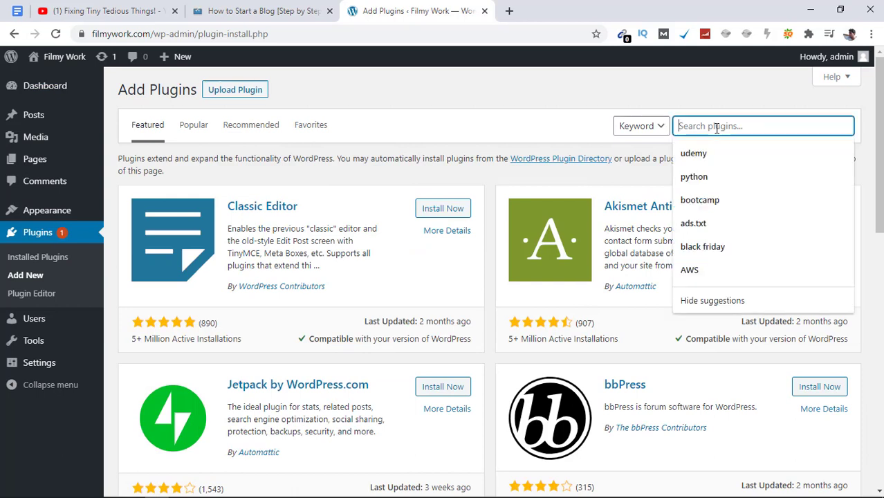
pyautogui.click(580, 84)
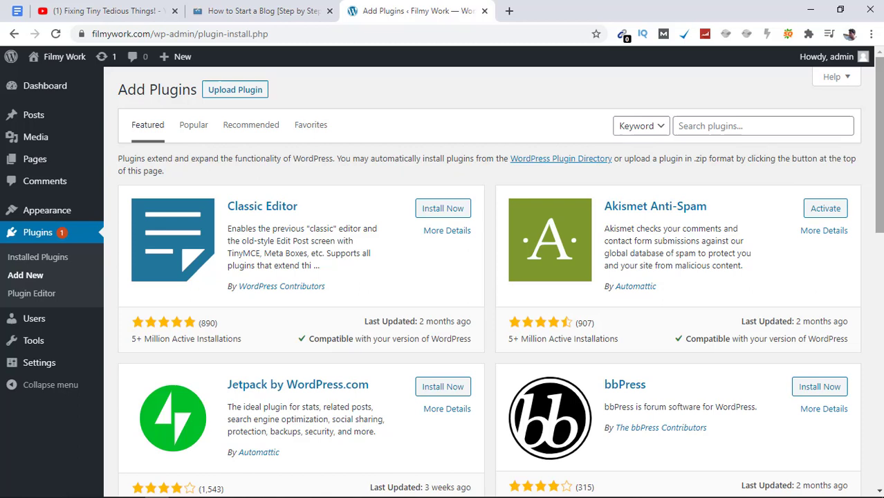
pyautogui.click(730, 121)
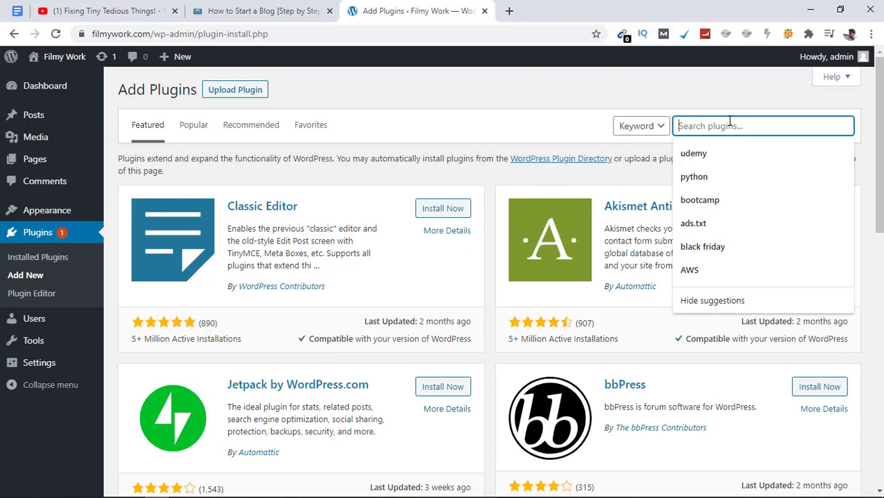
pyautogui.write('yo')
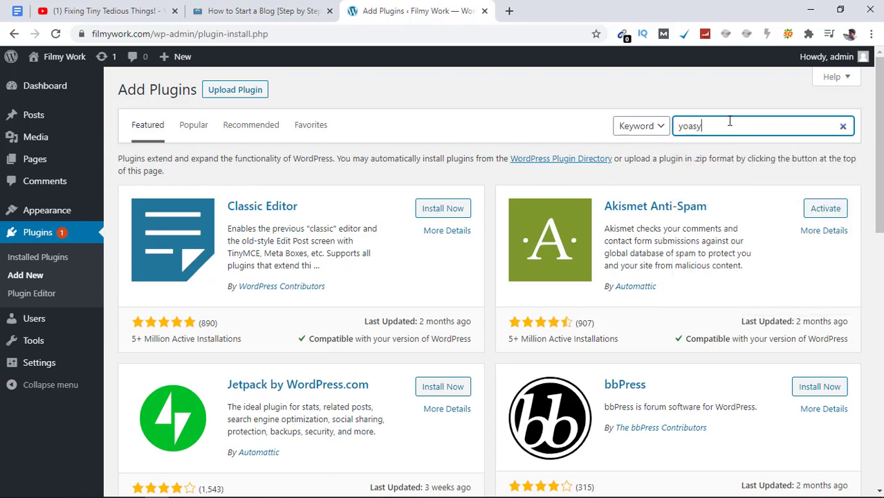
pyautogui.write('ast seo')
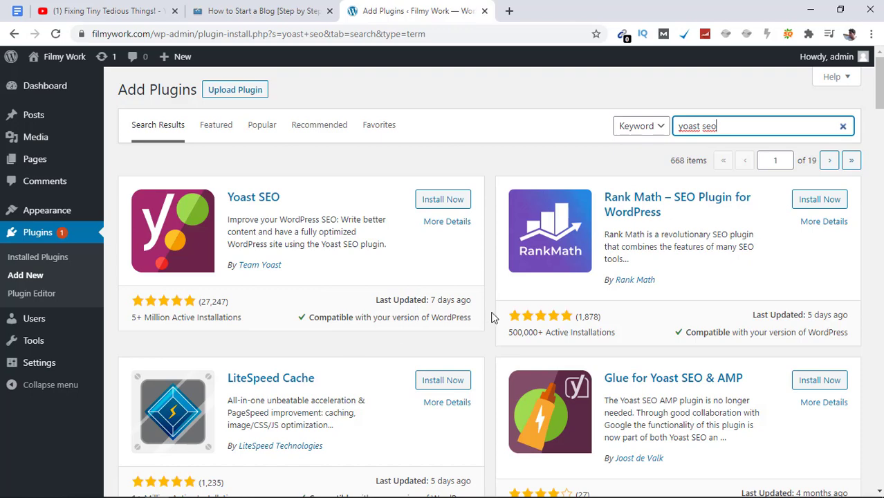
pyautogui.click(449, 204)
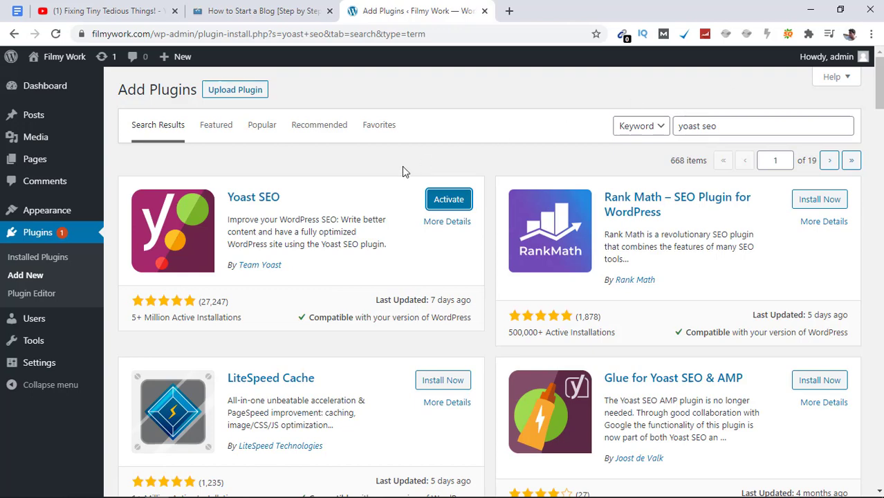
pyautogui.click(448, 200)
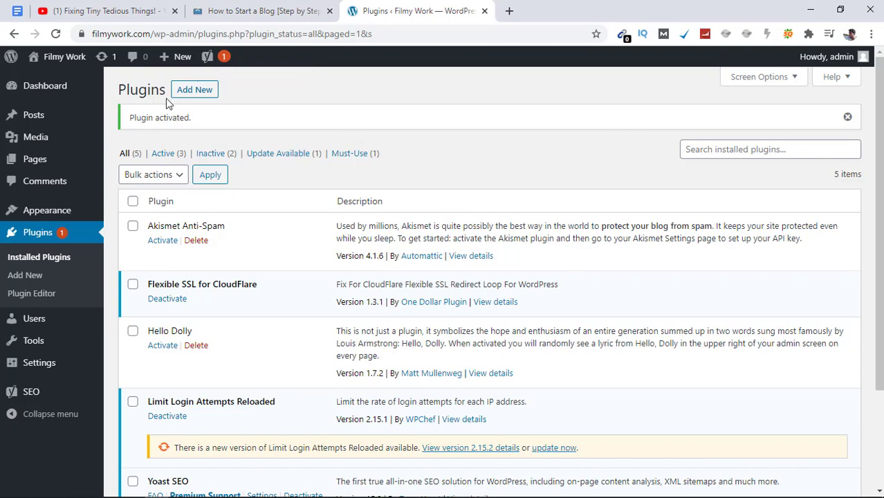
# - Paste reSmush.it into the plugin search, then install and activate reSmush.it Image Optimizer
pyautogui.click(236, 11)
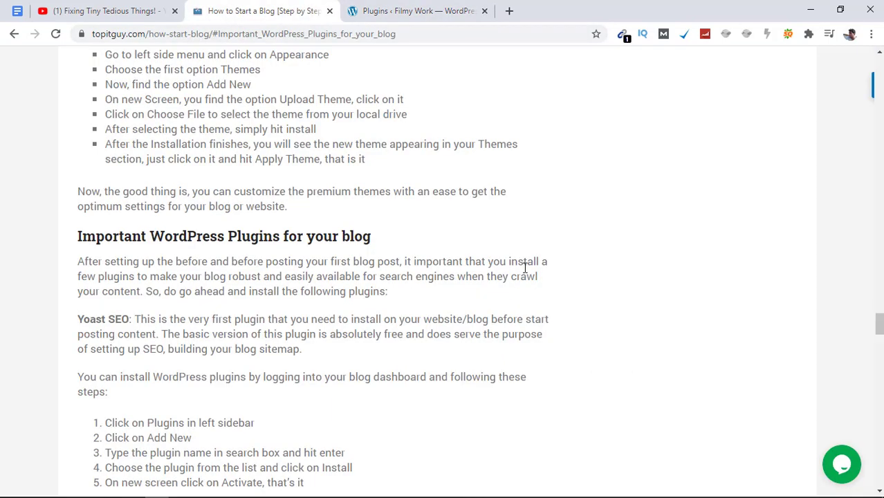
pyautogui.scroll(-3, 214, 330)
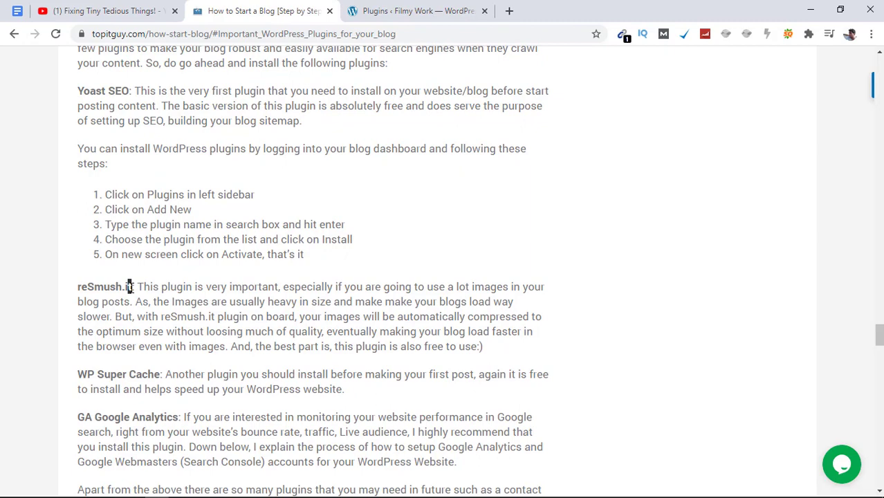
pyautogui.hotkey('ctrl', 'Tab')
pyautogui.click(714, 124)
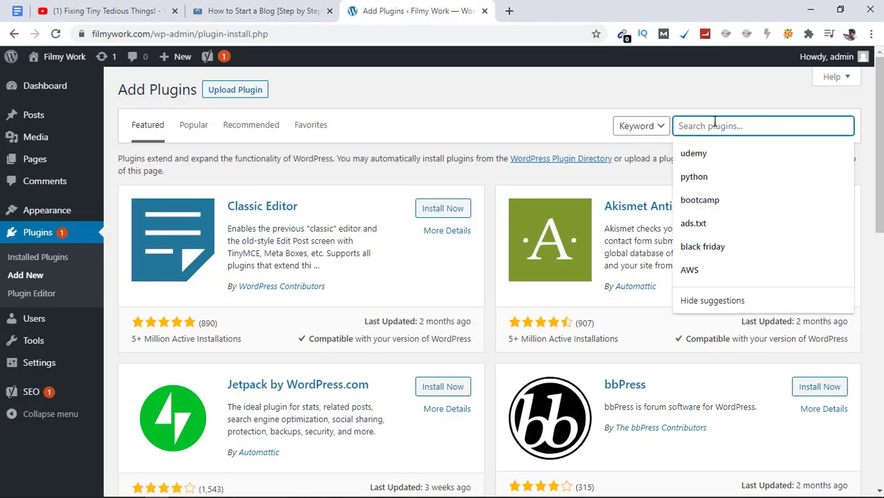
pyautogui.write('reSmush.it')
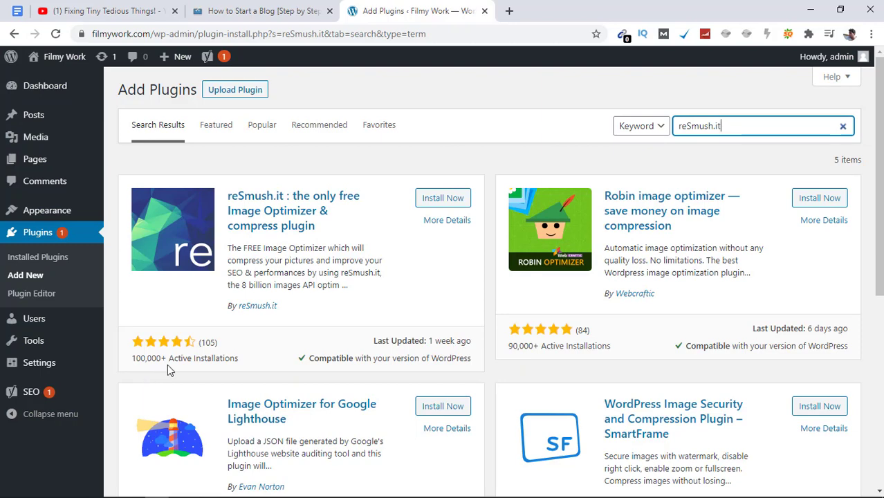
pyautogui.click(448, 201)
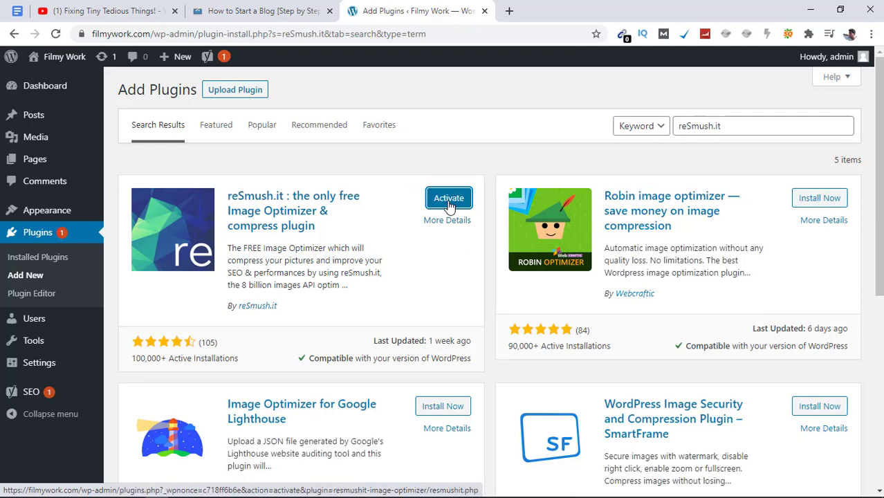
pyautogui.click(448, 200)
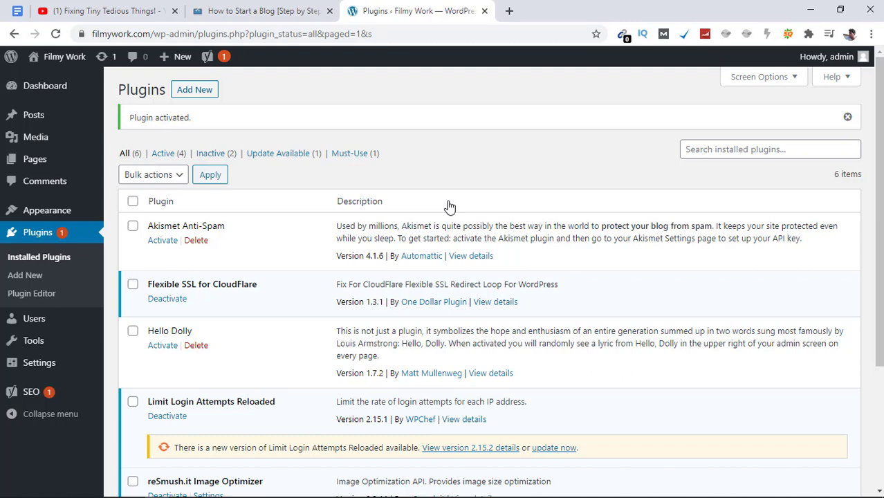
# - Copy the name 'WP Super Cache' from the article's recommended plugin list
pyautogui.click(269, 11)
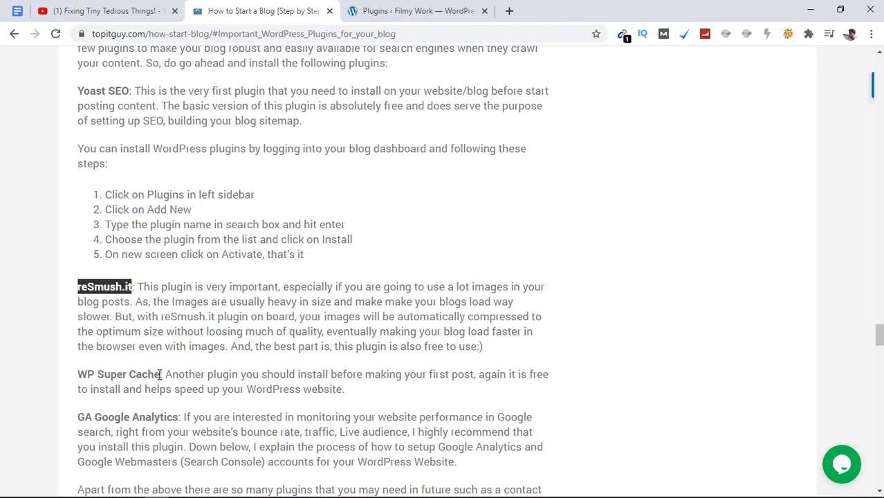
pyautogui.moveTo(160, 374); pyautogui.dragTo(79, 374)
pyautogui.hotkey('ctrl', 'c')
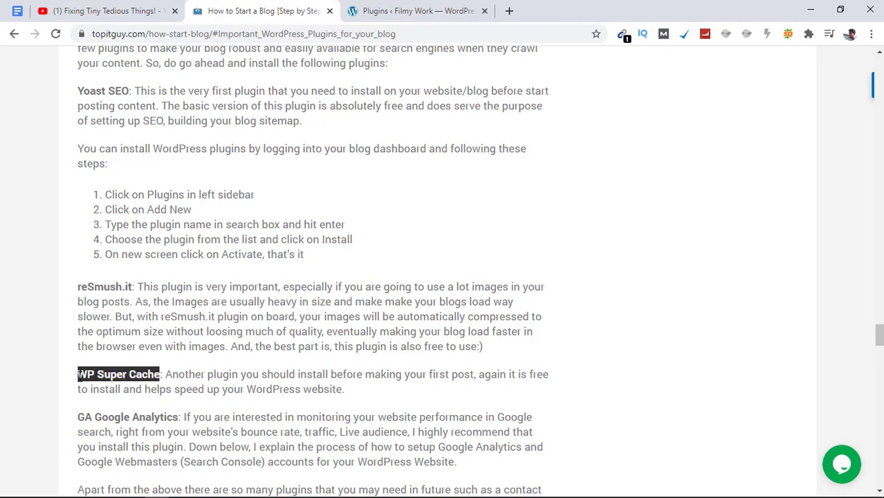
pyautogui.click(408, 12)
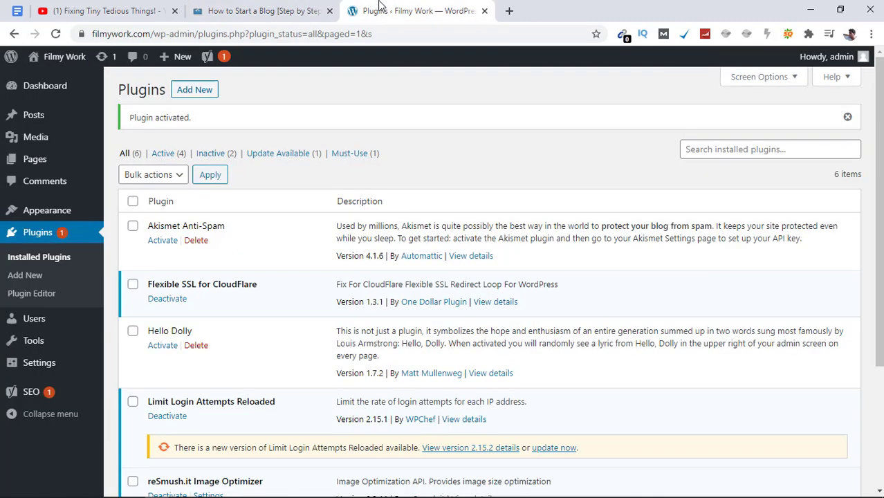
# - Search Add New plugins for WP Super Cache, then install and activate it
pyautogui.click(209, 96)
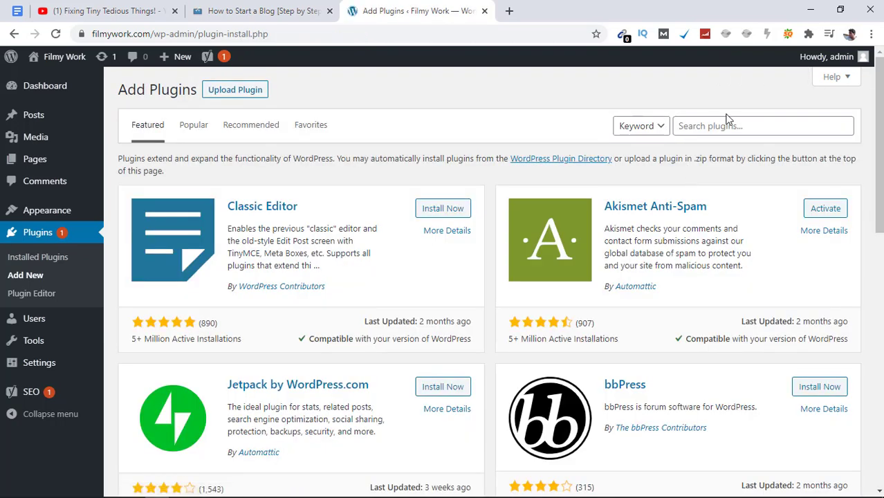
pyautogui.click(721, 125)
pyautogui.hotkey('ctrl', 'v')
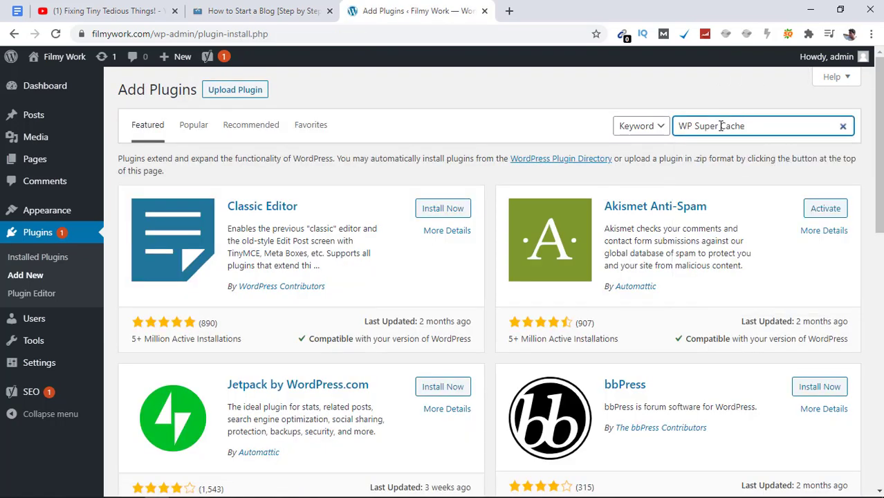
pyautogui.press('Return')
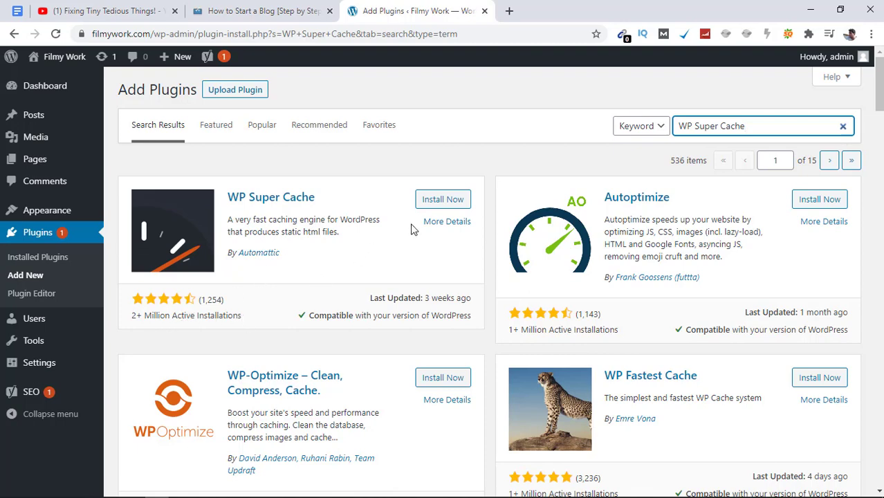
pyautogui.click(447, 208)
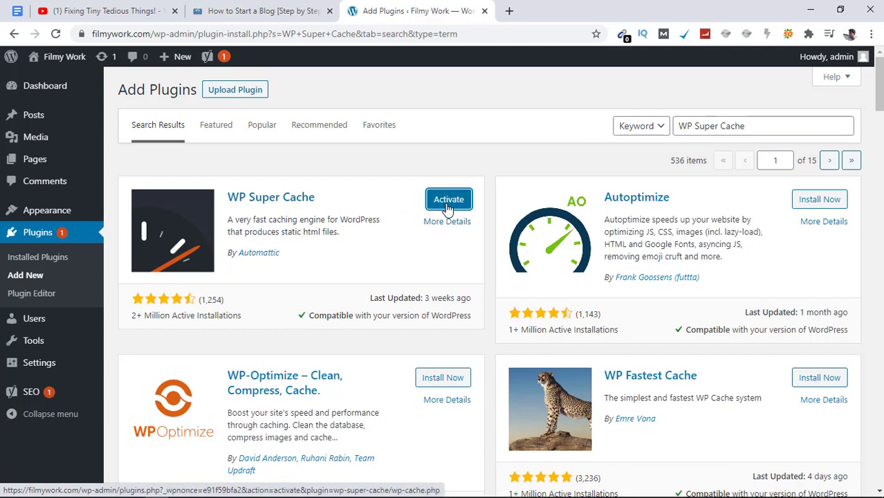
pyautogui.click(448, 202)
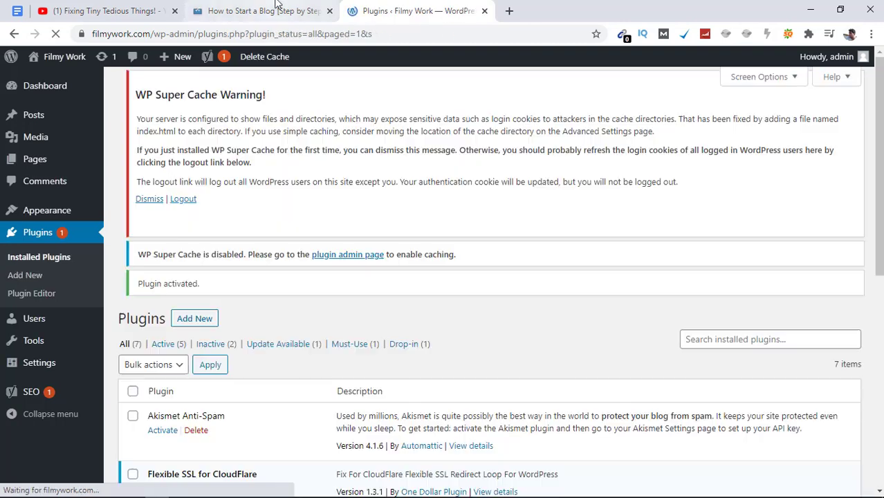
pyautogui.click(258, 11)
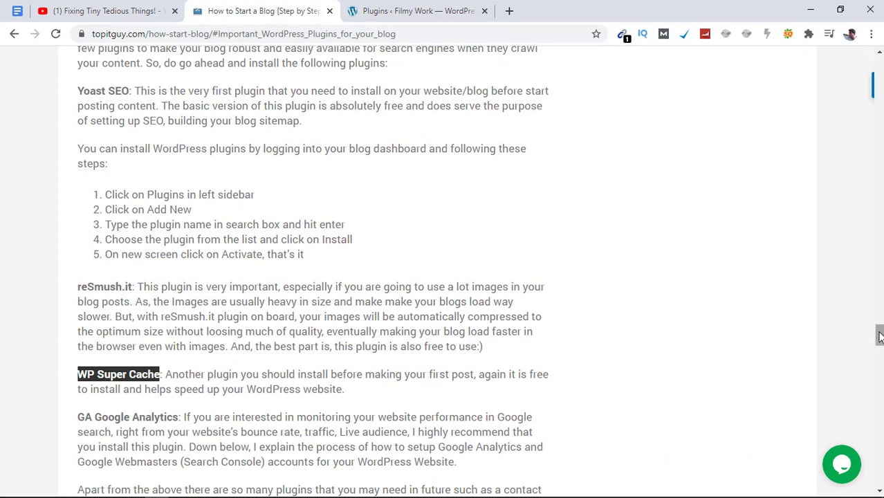
# - Select and copy 'GA Google Analytics' from the article's recommended plugin list
pyautogui.moveTo(881, 322); pyautogui.dragTo(879, 343)
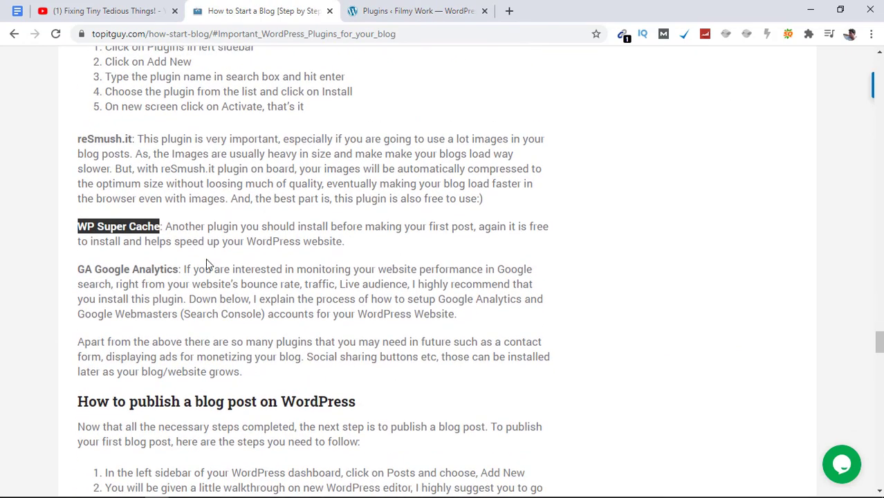
pyautogui.click(179, 269)
pyautogui.moveTo(180, 269); pyautogui.dragTo(77, 269)
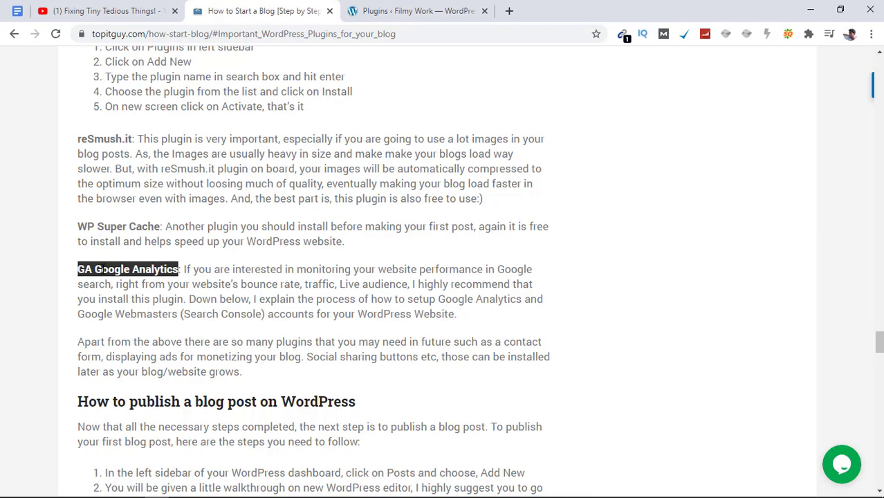
pyautogui.rightClick(114, 272)
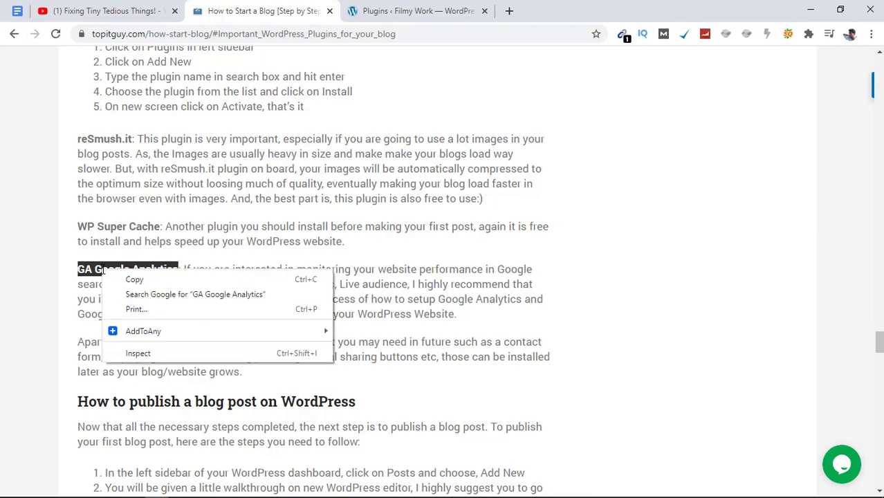
pyautogui.click(134, 278)
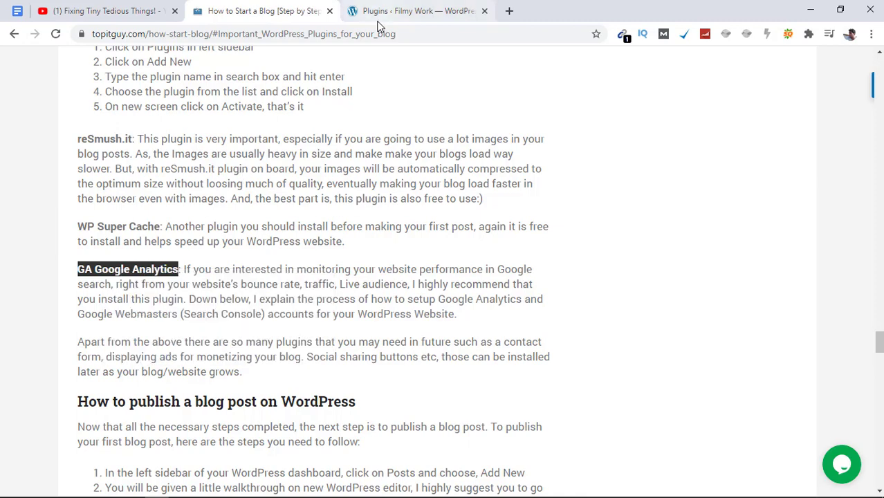
# - Paste GA Google Analytics into the Add New plugin search, then install and activate it
pyautogui.click(396, 8)
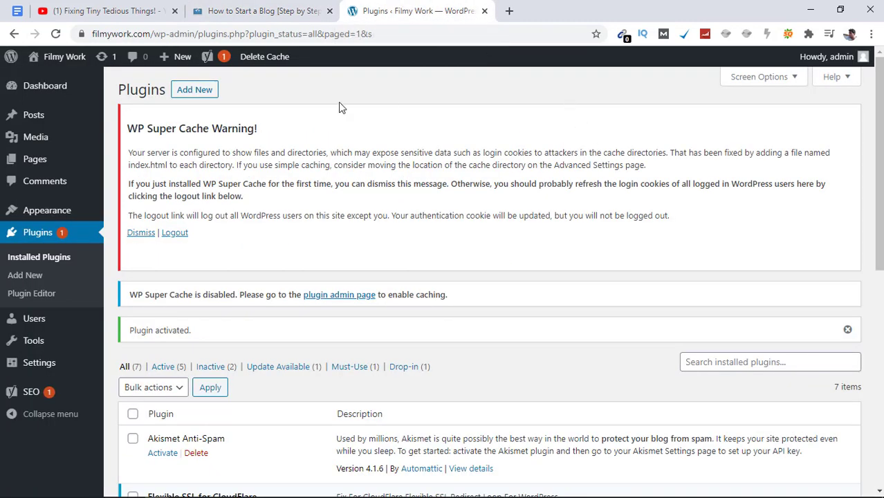
pyautogui.moveTo(103, 220)
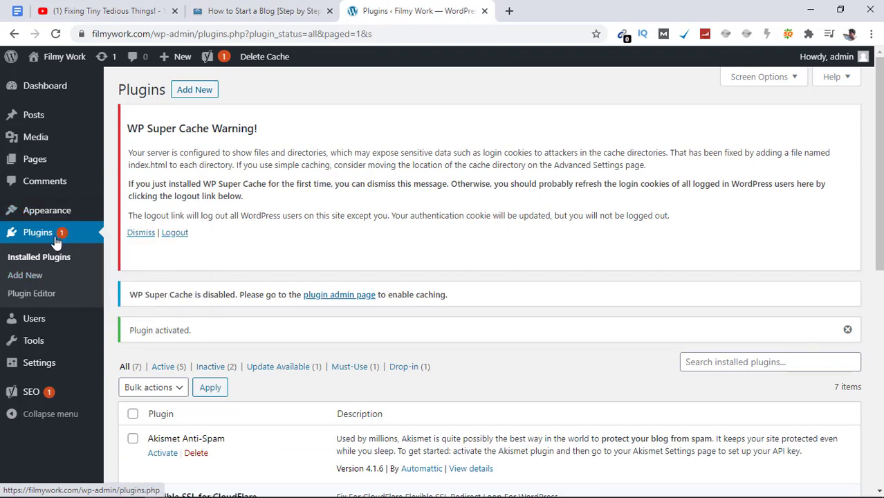
pyautogui.click(30, 279)
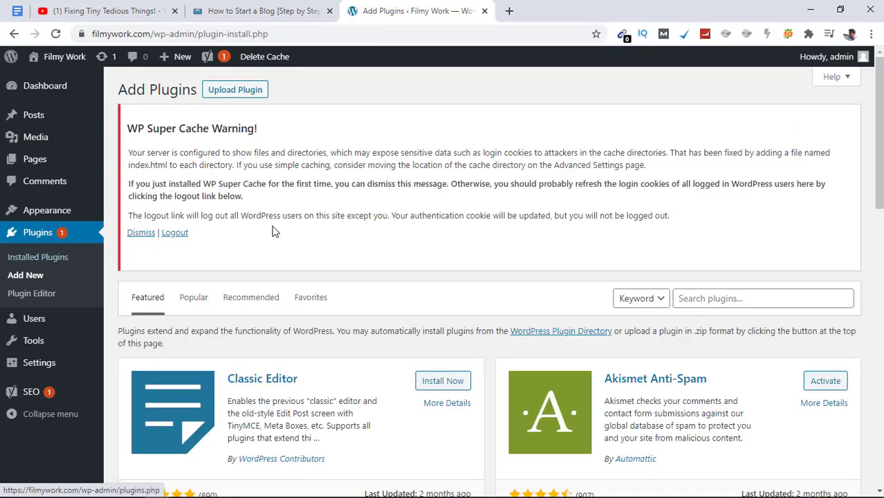
pyautogui.click(726, 298)
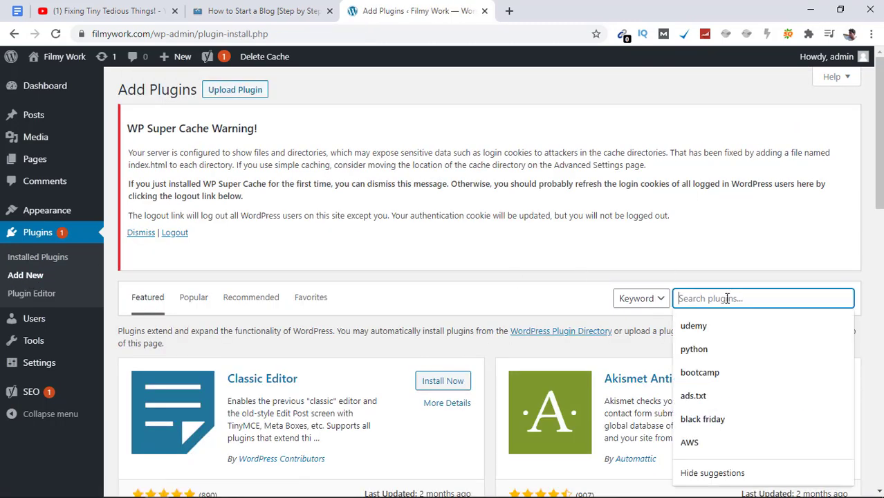
pyautogui.hotkey('ctrl', 'v')
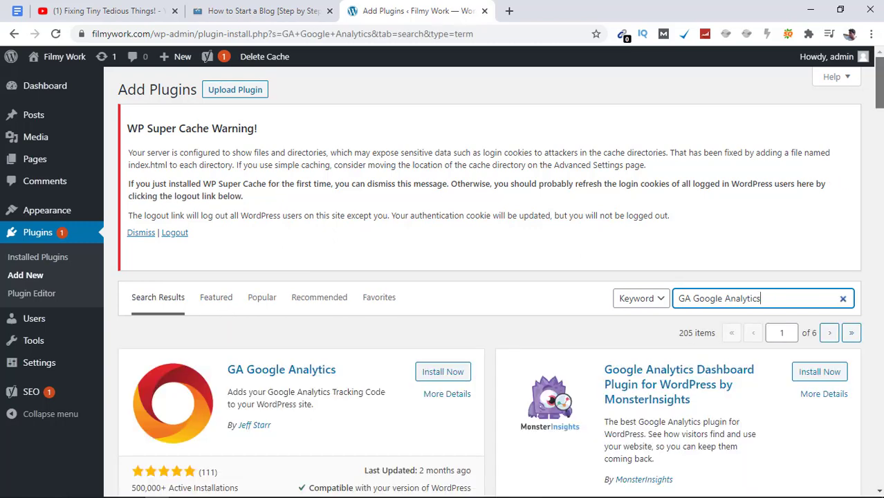
pyautogui.scroll(-1, 489, 282)
pyautogui.scroll(-2, 273, 221)
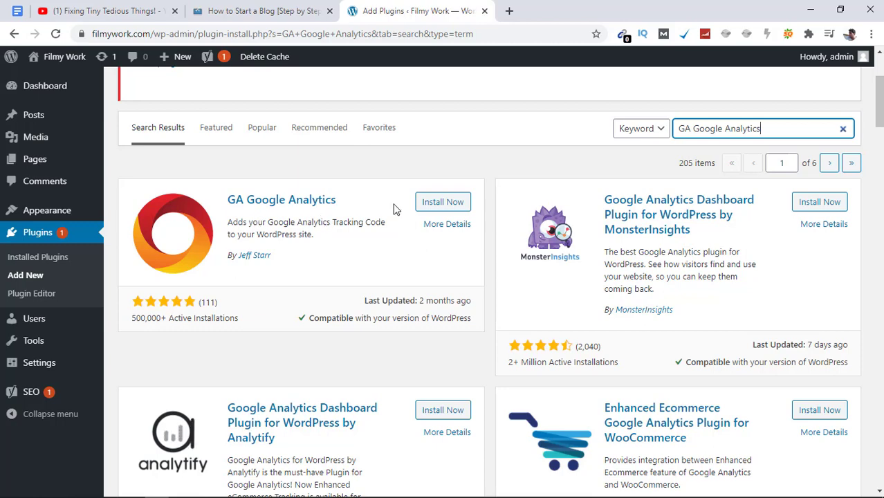
pyautogui.click(436, 207)
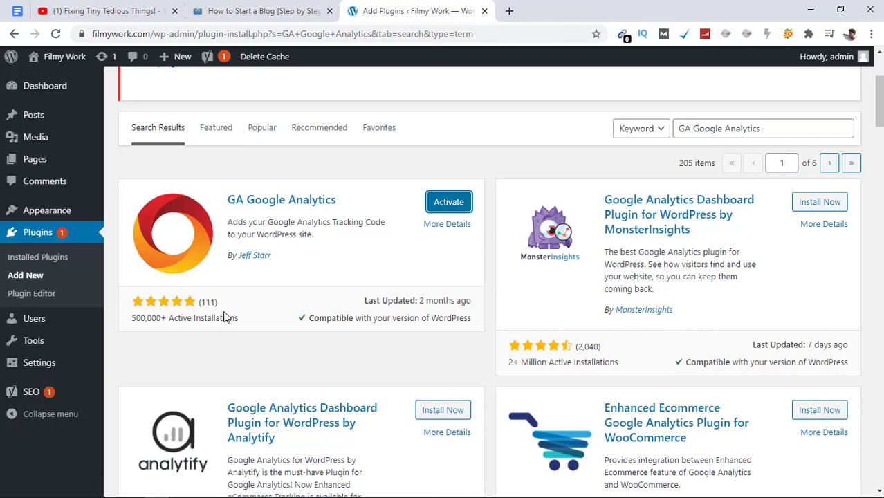
pyautogui.click(449, 206)
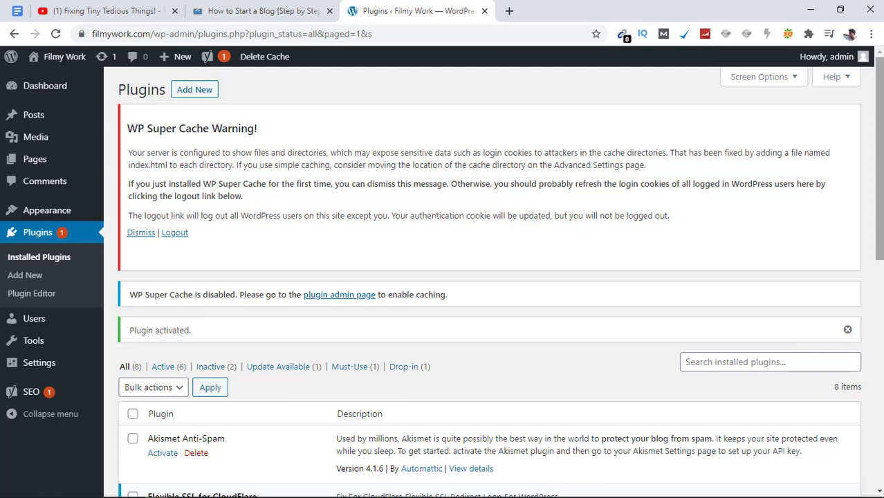
# - Filter Installed Plugins to Active (6) and scroll through the six active plugins
pyautogui.moveTo(881, 155); pyautogui.dragTo(881, 200)
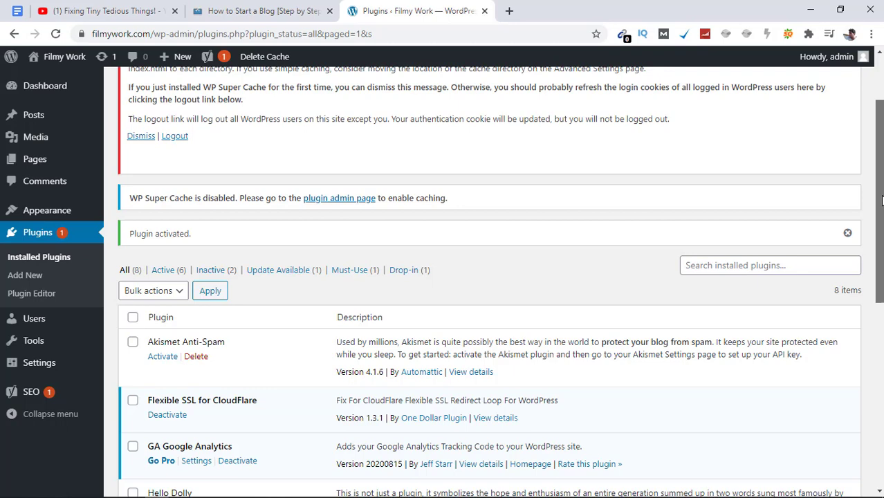
pyautogui.scroll(-1, 881, 200)
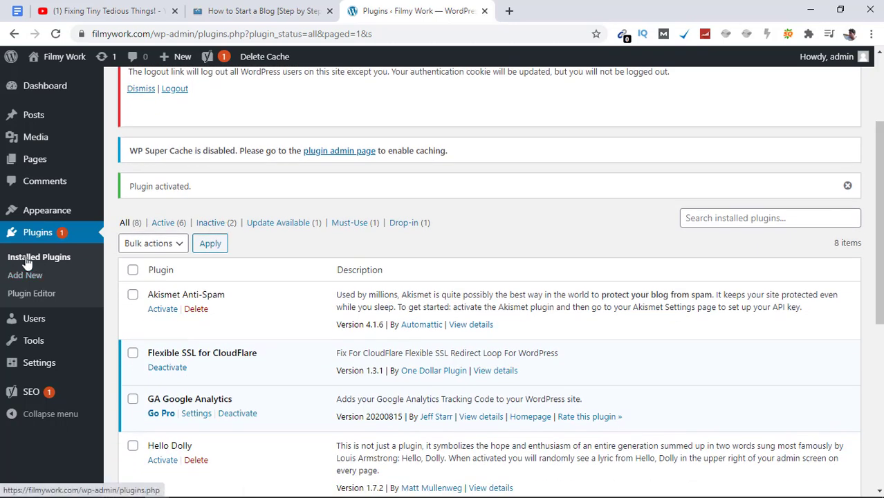
pyautogui.click(26, 260)
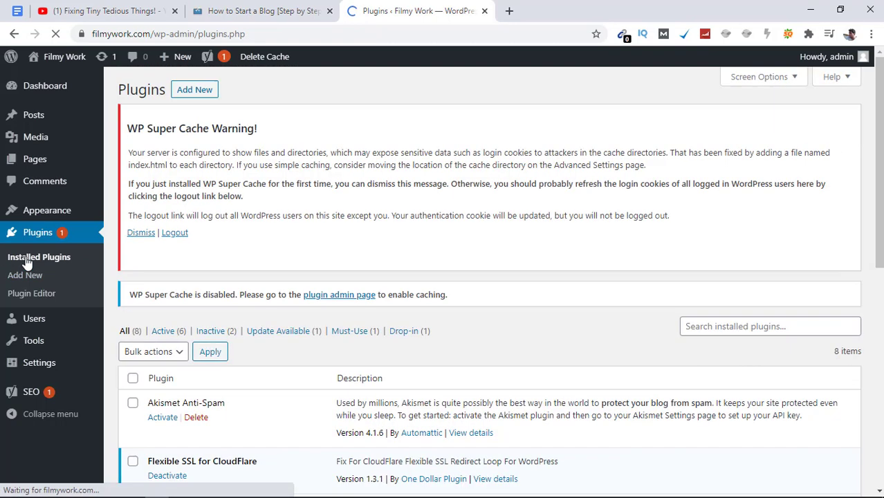
pyautogui.click(163, 333)
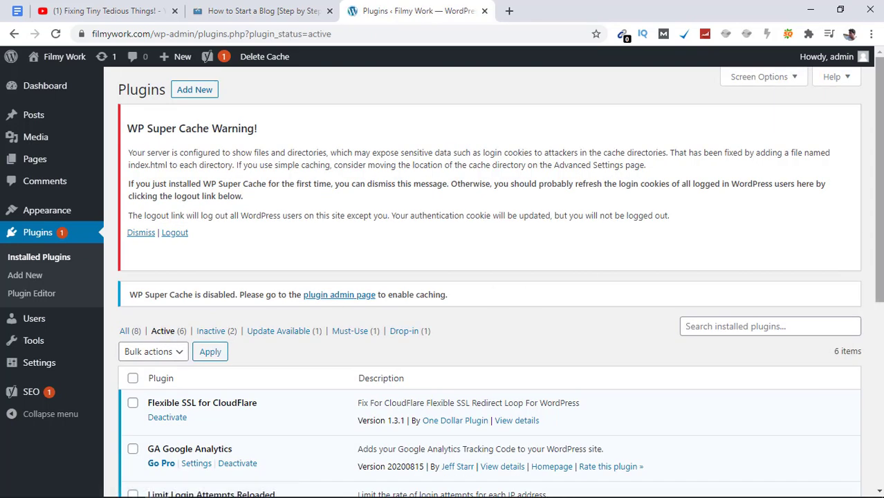
pyautogui.scroll(-3, 870, 292)
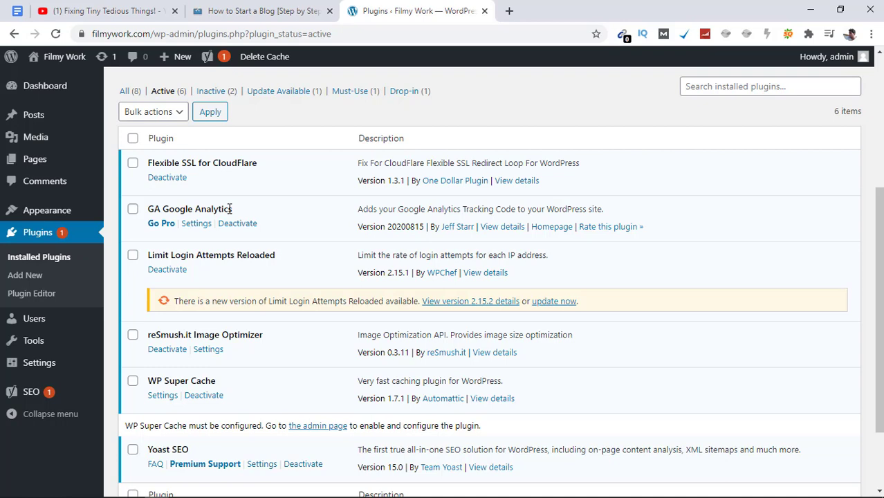
pyautogui.scroll(-2, 381, 316)
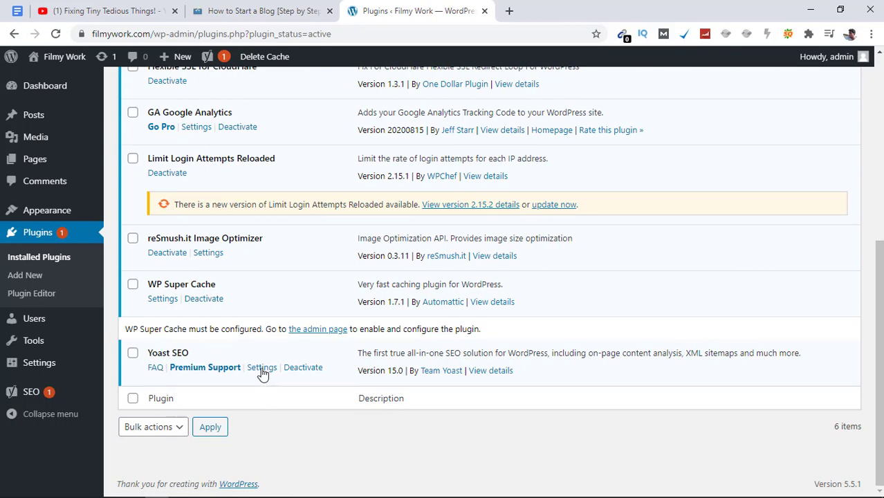
pyautogui.scroll(2, 490, 277)
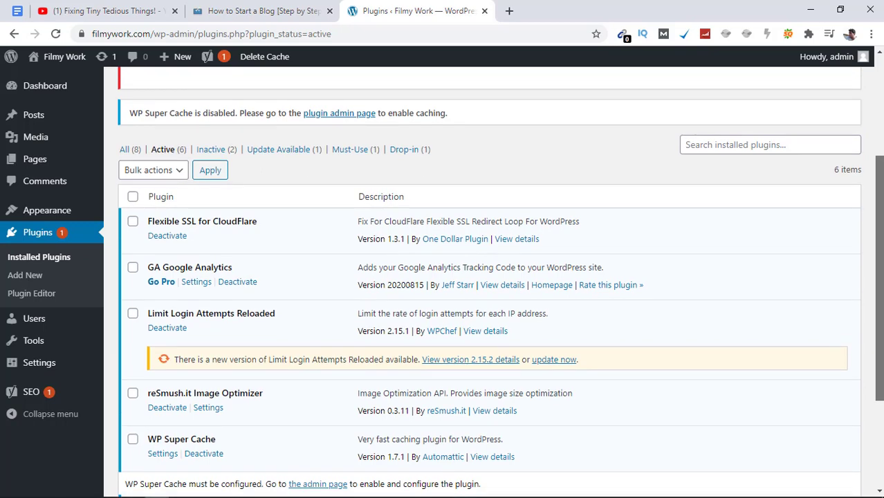
pyautogui.scroll(-2, 864, 399)
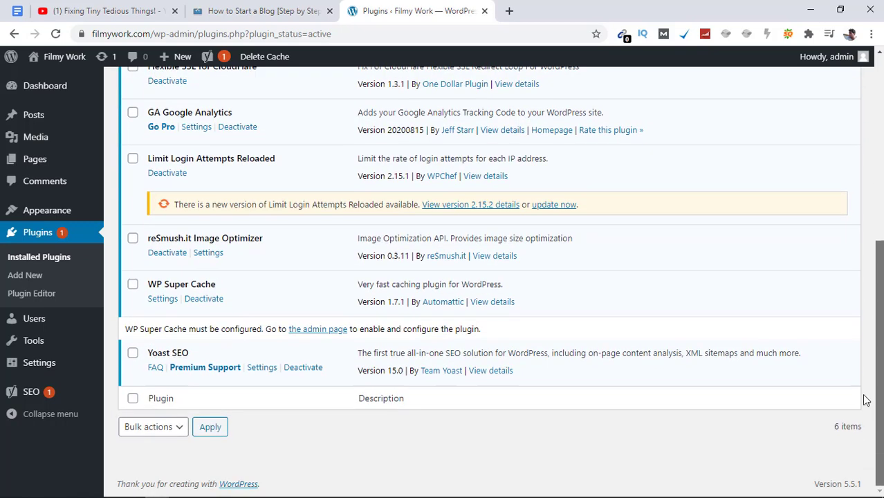
pyautogui.scroll(2, 867, 367)
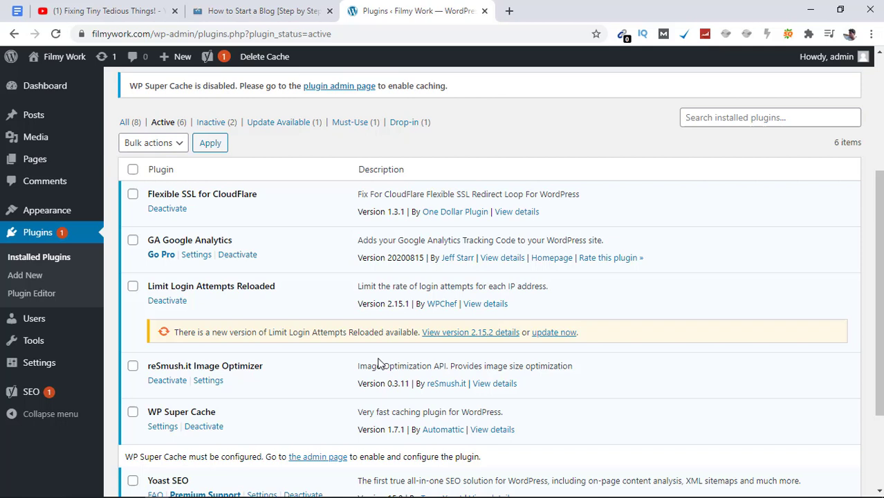
pyautogui.moveTo(31, 366)
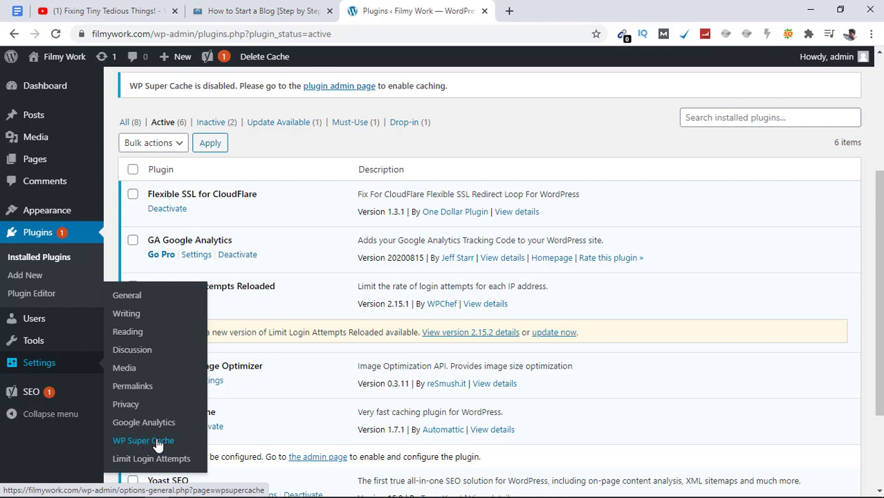
# - Open the GA Google Analytics settings page from Settings > Google Analytics
pyautogui.moveTo(22, 401)
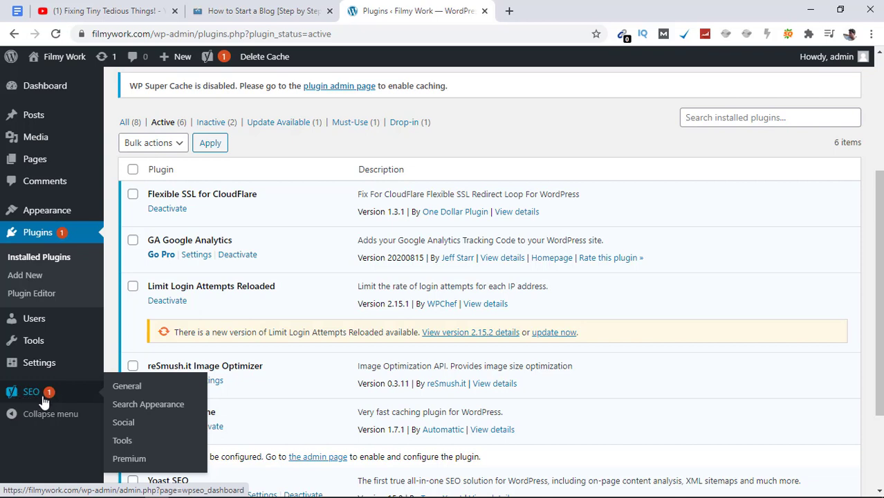
pyautogui.moveTo(50, 207)
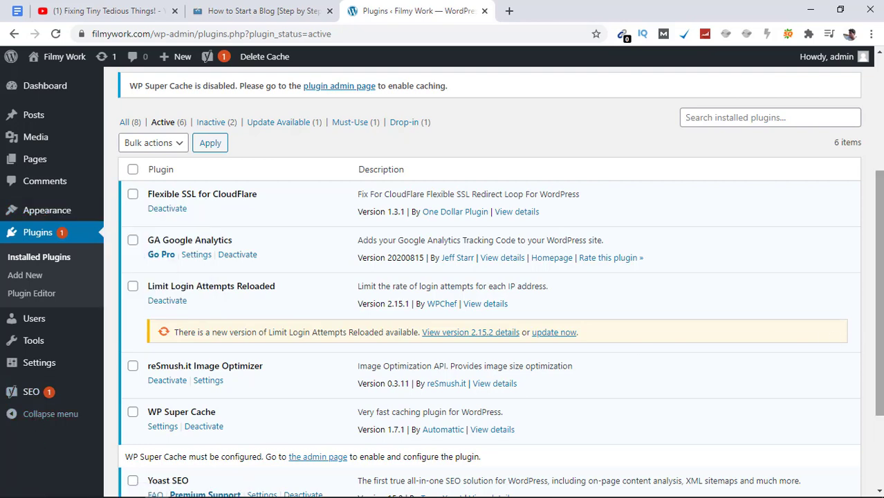
pyautogui.scroll(3, 877, 338)
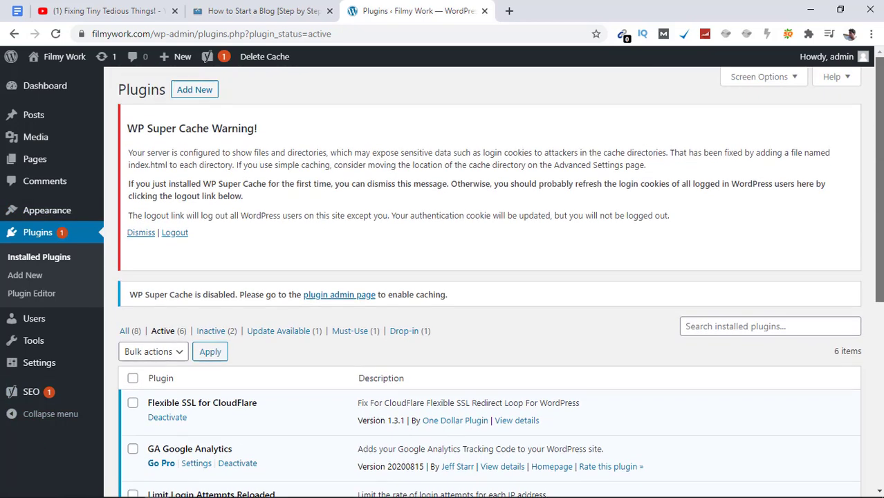
pyautogui.scroll(-3, 880, 289)
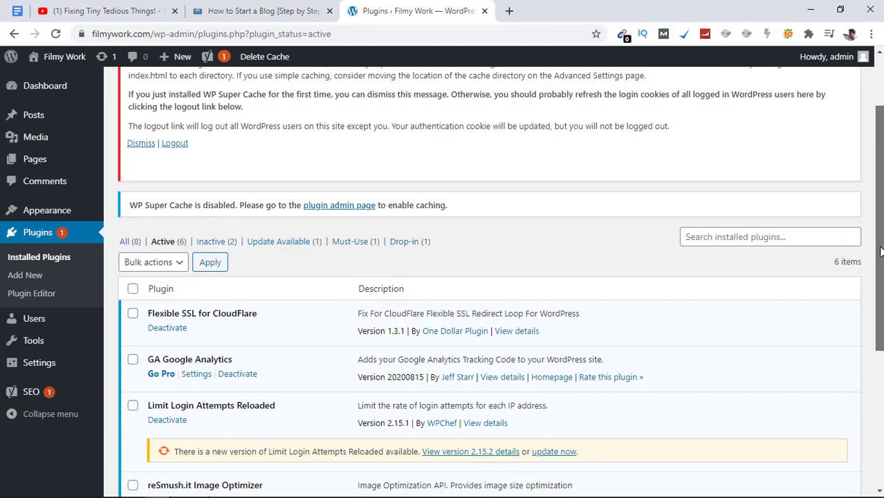
pyautogui.moveTo(879, 289); pyautogui.dragTo(880, 322)
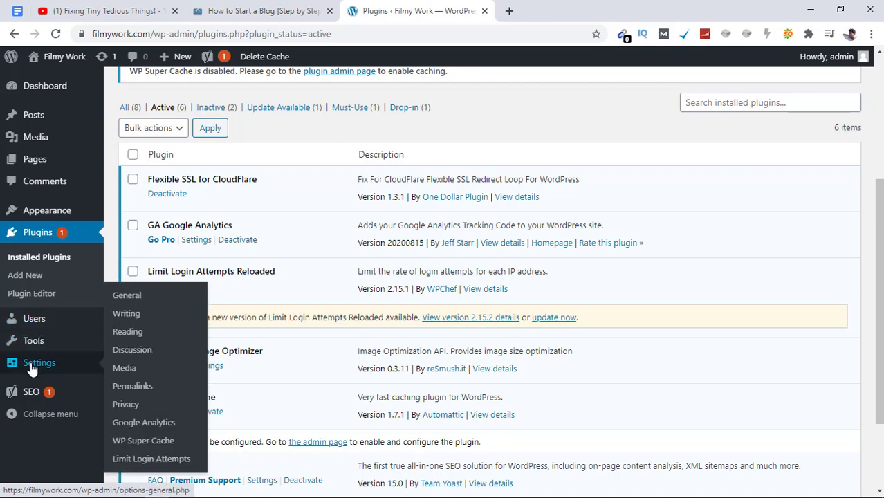
pyautogui.click(121, 424)
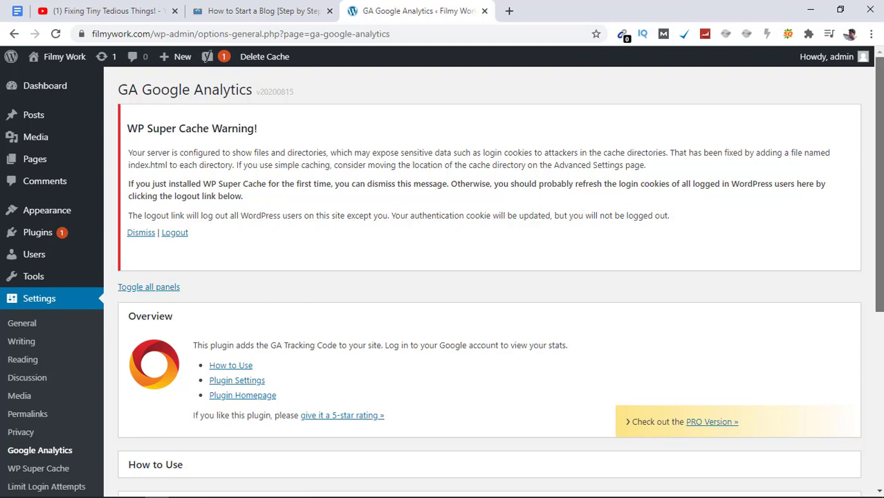
# - Scroll through the GA Google Analytics Overview, How to Use and Plugin Settings panels
pyautogui.scroll(-1, 880, 190)
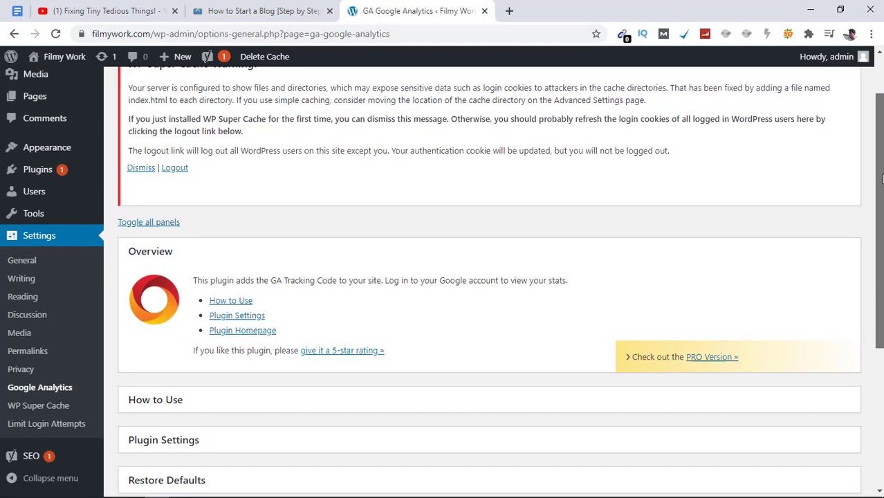
pyautogui.moveTo(881, 190); pyautogui.dragTo(880, 251)
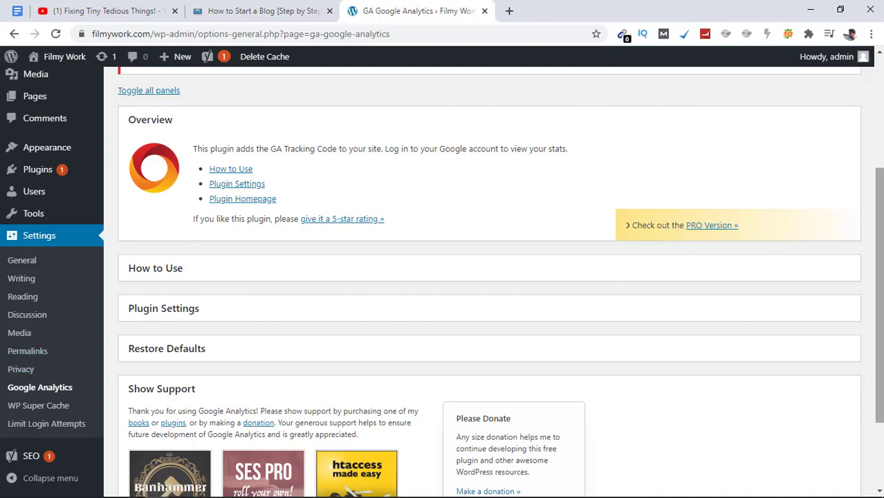
pyautogui.scroll(-1, 667, 281)
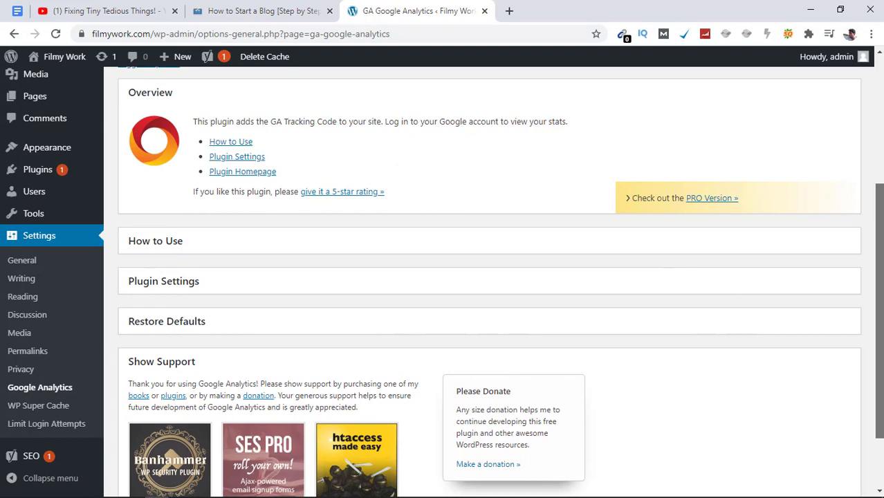
pyautogui.scroll(-3, 878, 277)
pyautogui.scroll(7, 878, 277)
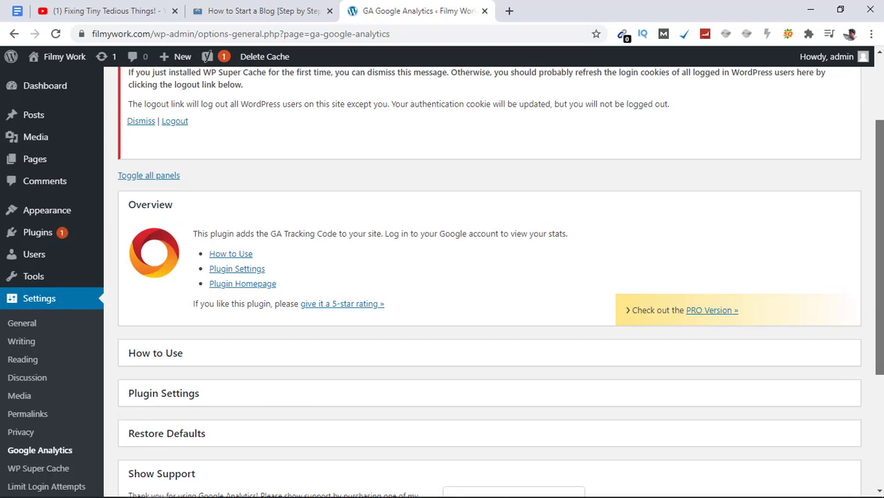
pyautogui.scroll(4, 878, 277)
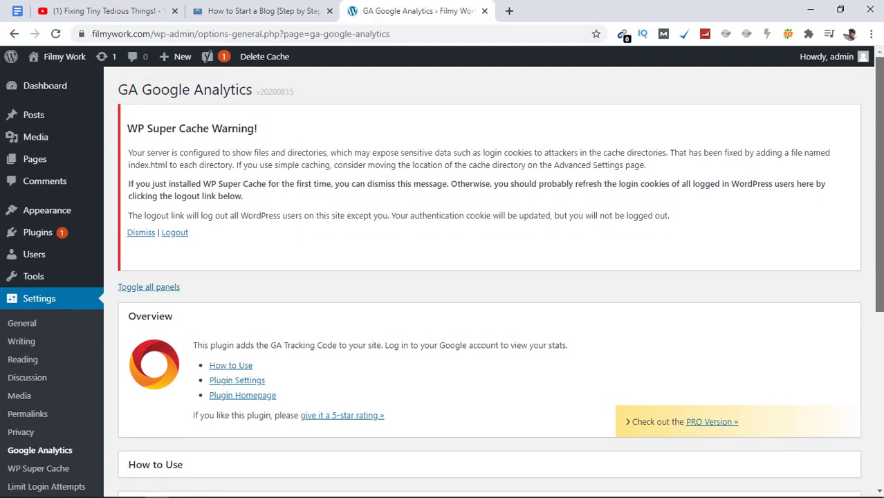
pyautogui.scroll(-1, 878, 276)
pyautogui.scroll(-1, 484, 276)
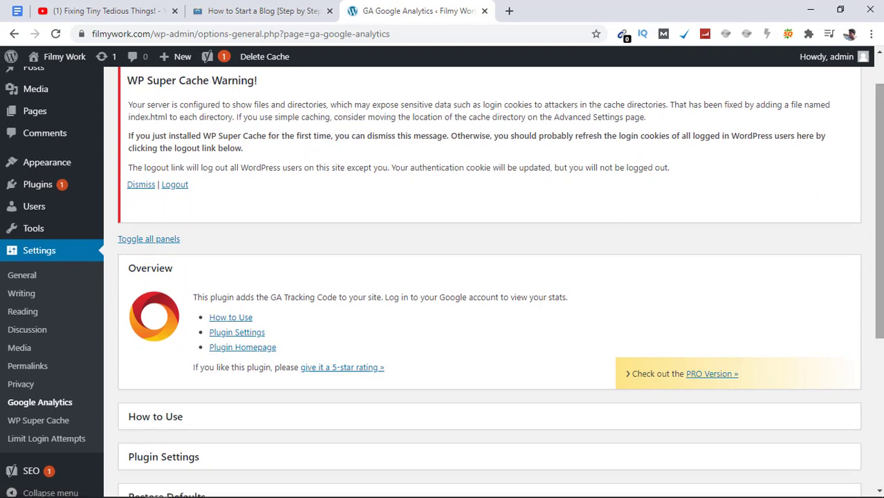